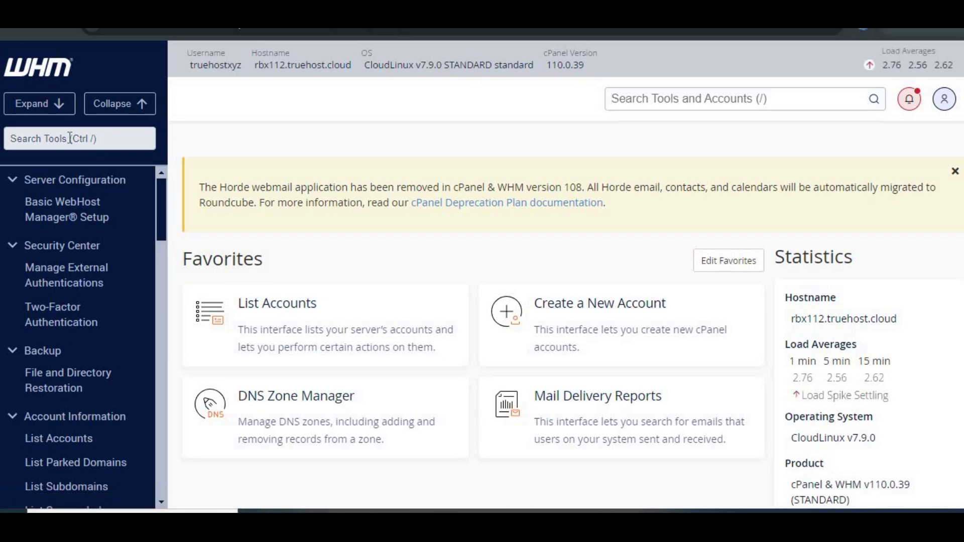
Step: Open WHM's Development > Manage API Tokens page
scroll(146, 320, down, 5)
scroll(147, 318, down, 10)
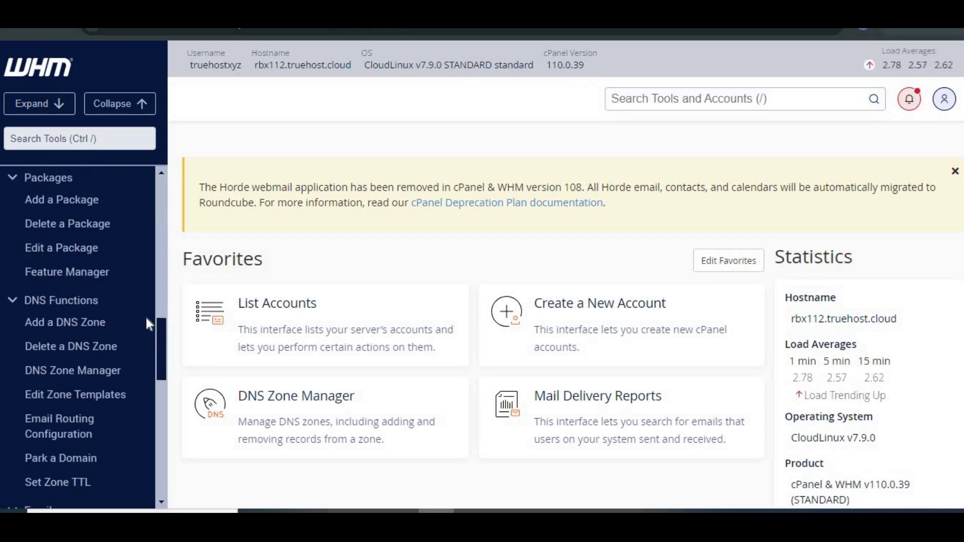
click(46, 313)
click(47, 318)
click(55, 398)
click(60, 416)
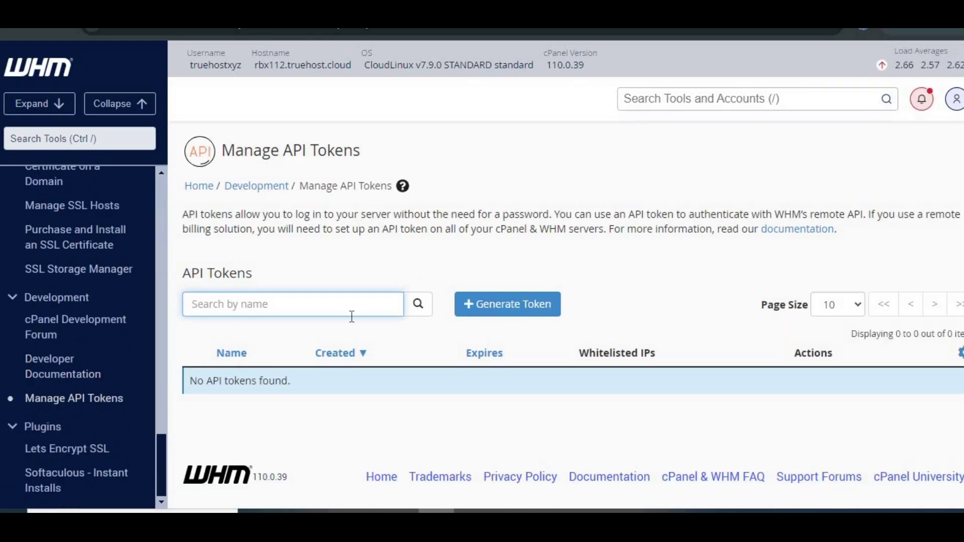
Step: Generate a new non-expiring token named WHMCS_Integration, keeping all default privileges checked
click(523, 308)
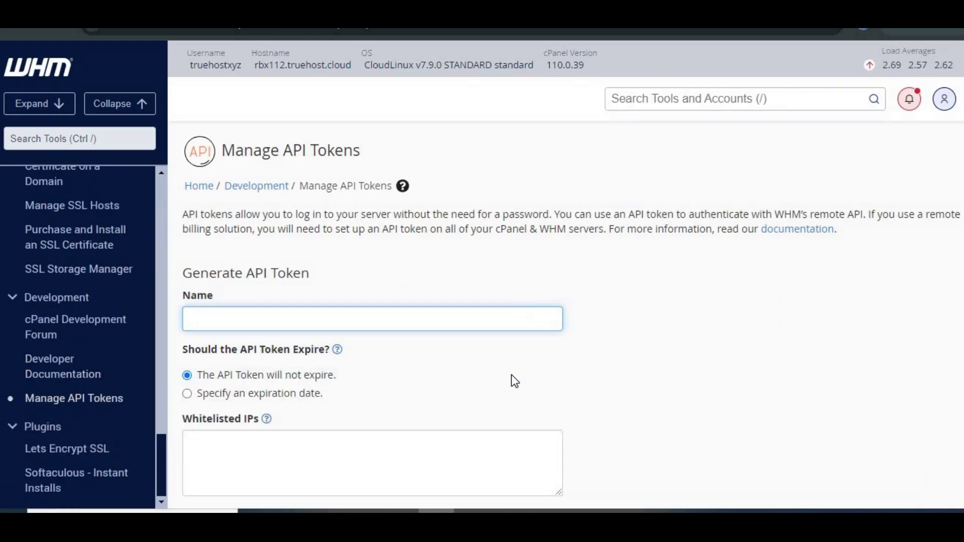
text(WHMCS Integration)
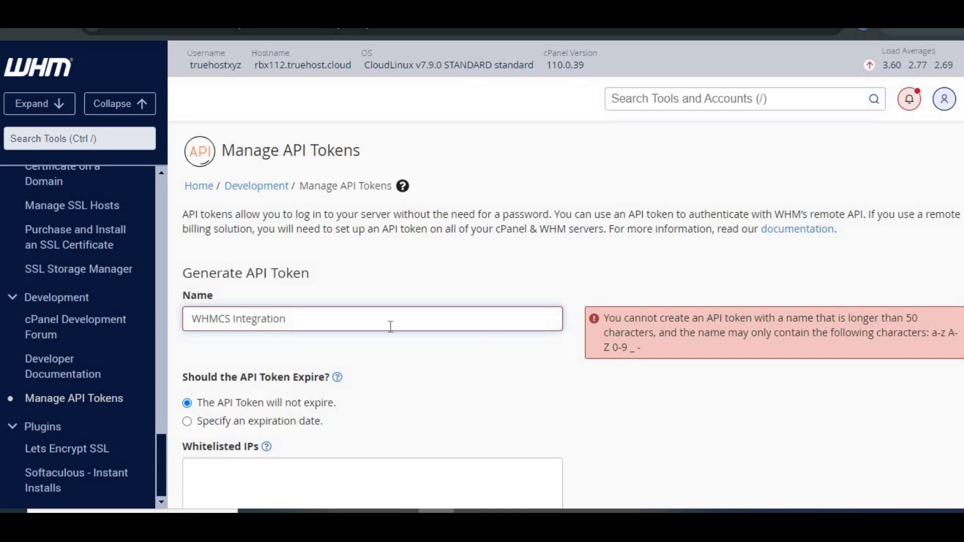
click(236, 319)
key(BackSpace)
text(_)
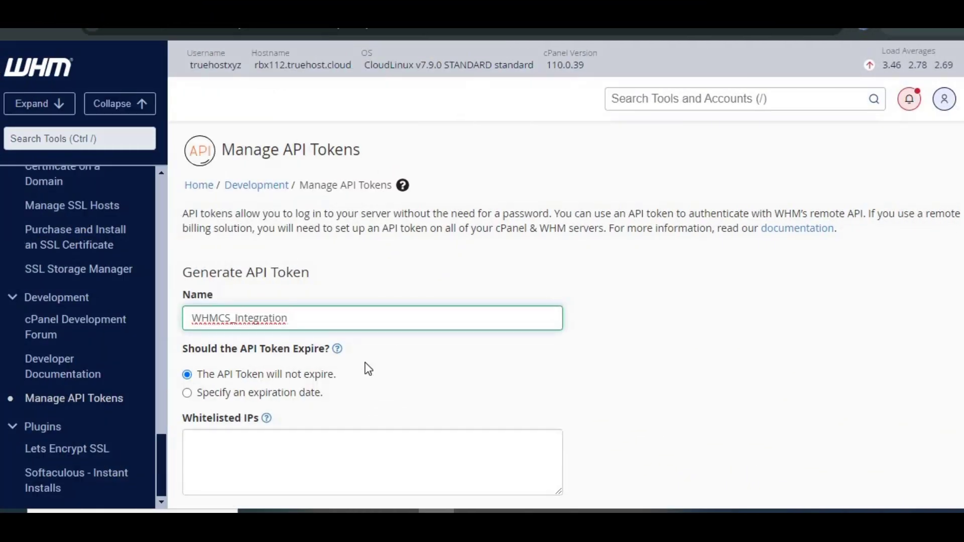
scroll(369, 369, down, 2)
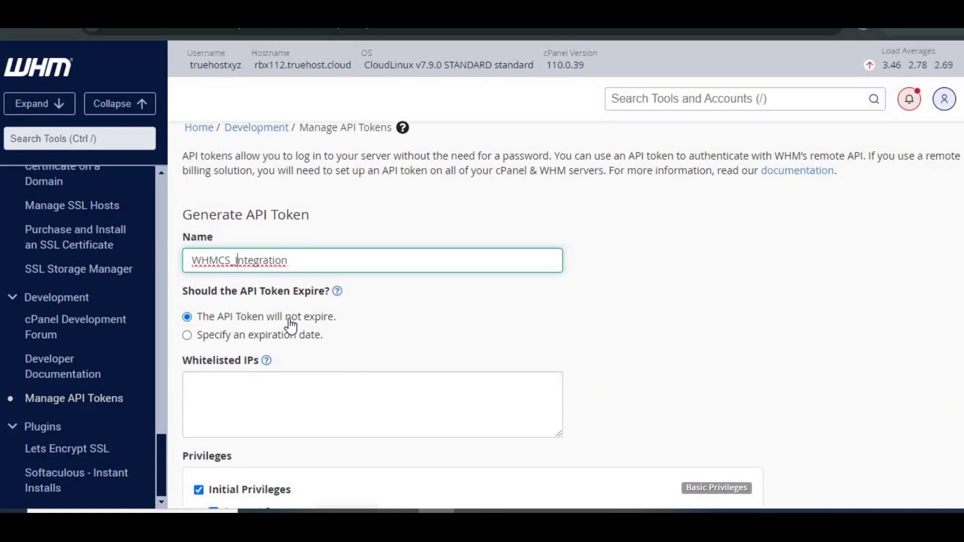
scroll(291, 360, down, 1)
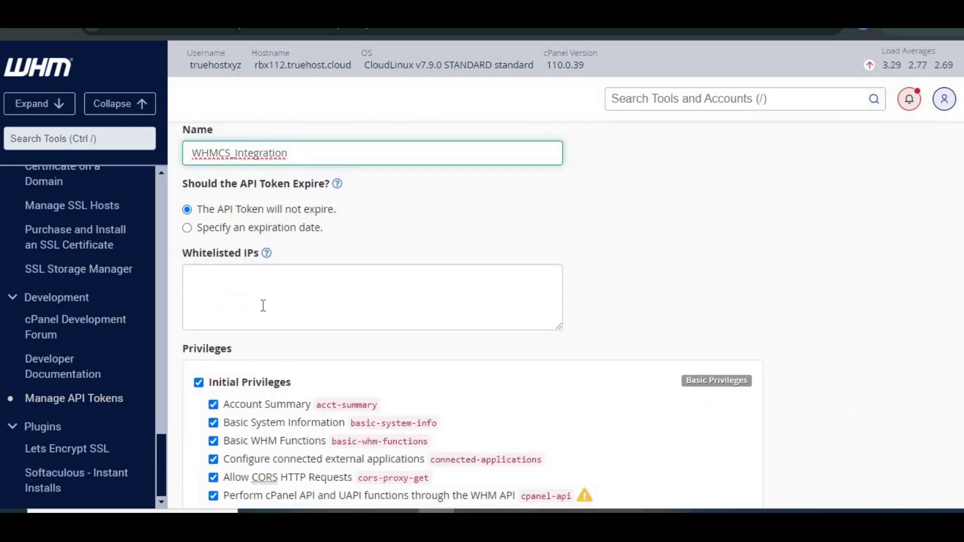
scroll(360, 247, up, 1)
scroll(531, 319, down, 5)
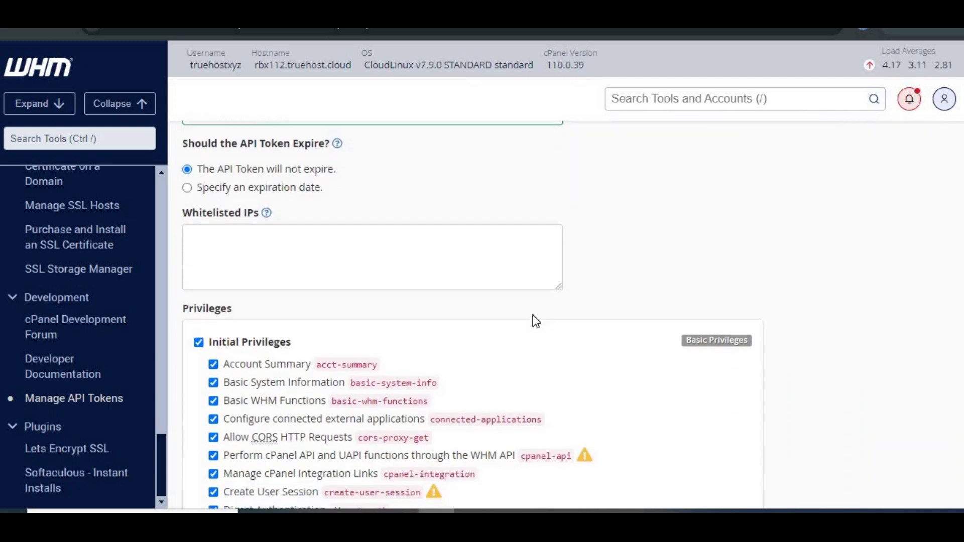
scroll(452, 333, down, 3)
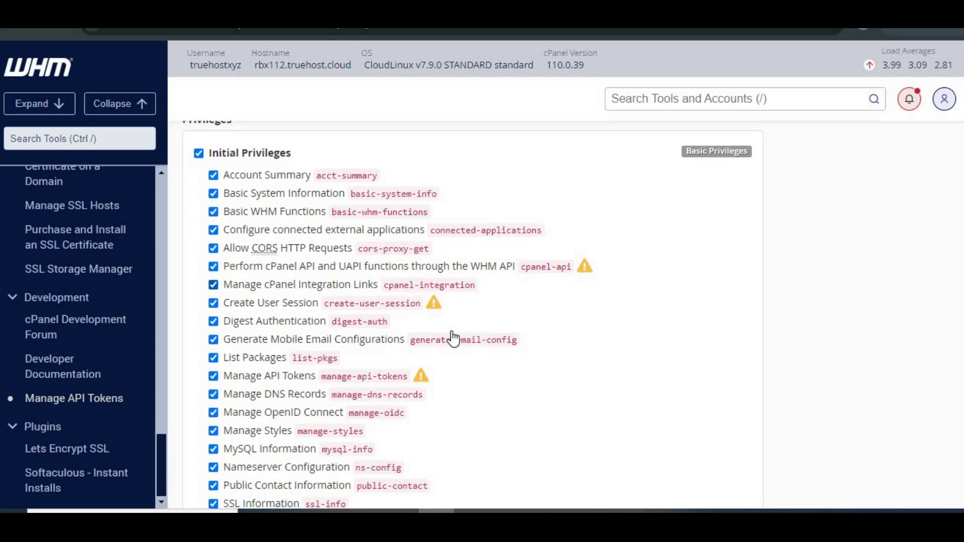
scroll(452, 334, up, 1)
scroll(452, 336, down, 5)
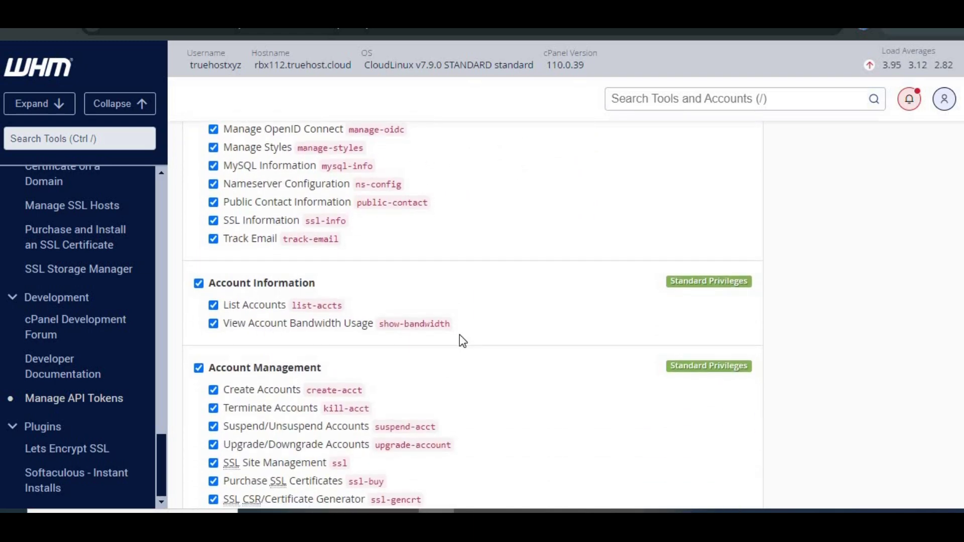
scroll(458, 338, down, 4)
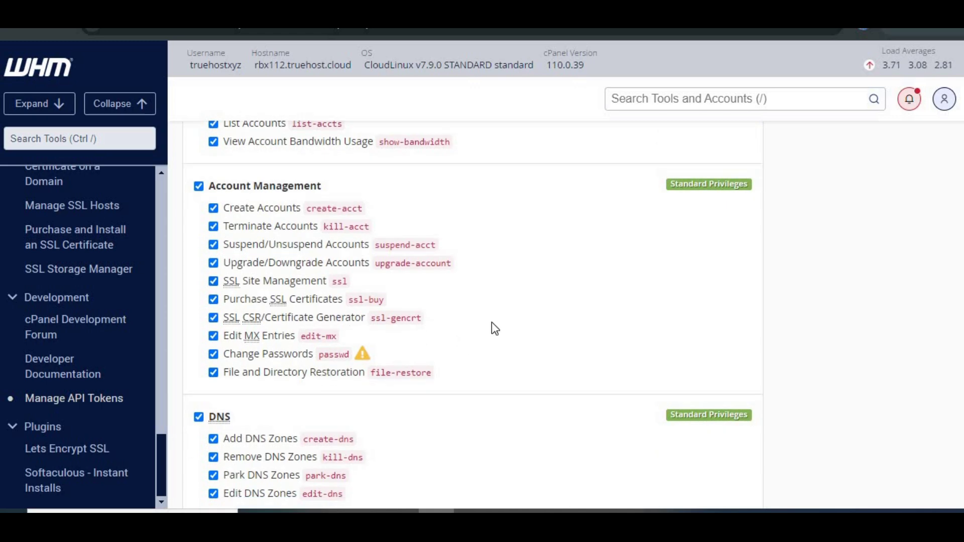
scroll(492, 324, down, 1)
scroll(492, 329, down, 4)
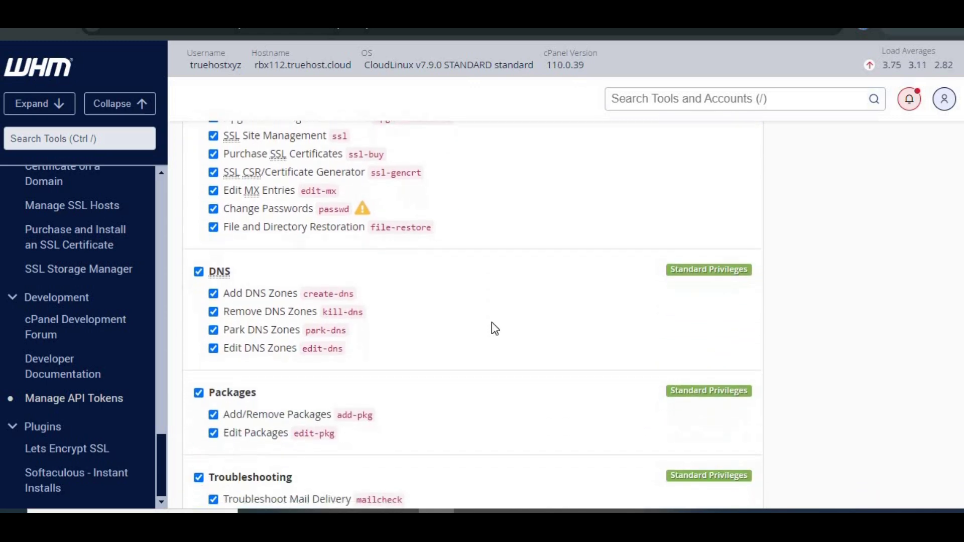
scroll(421, 278, down, 5)
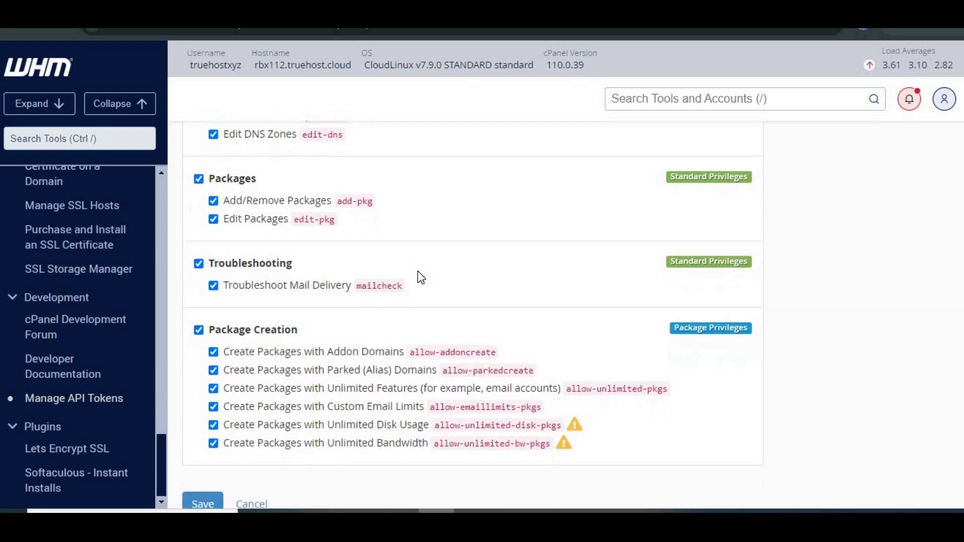
Step: Save the WHMCS_Integration token, copy its value, and confirm it has been saved
click(204, 428)
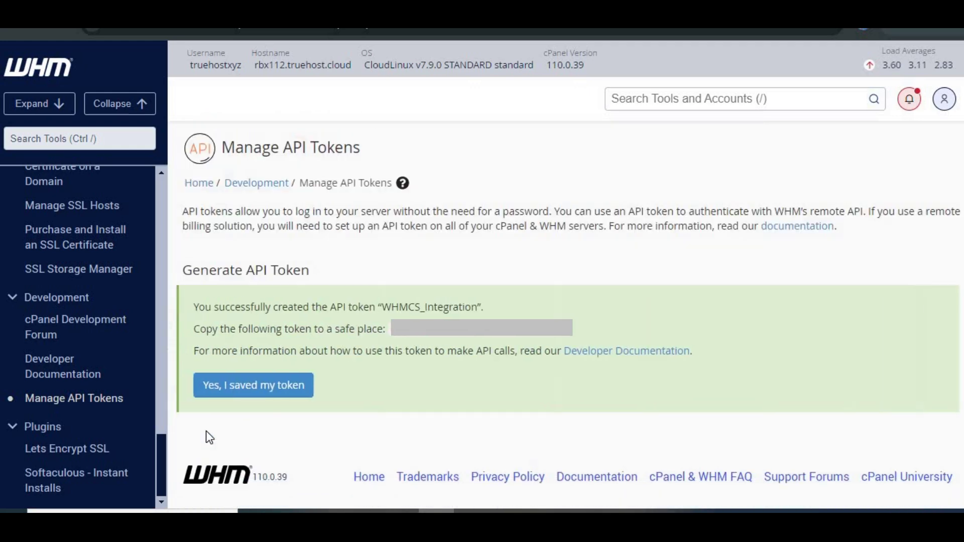
drag(581, 333, 402, 333)
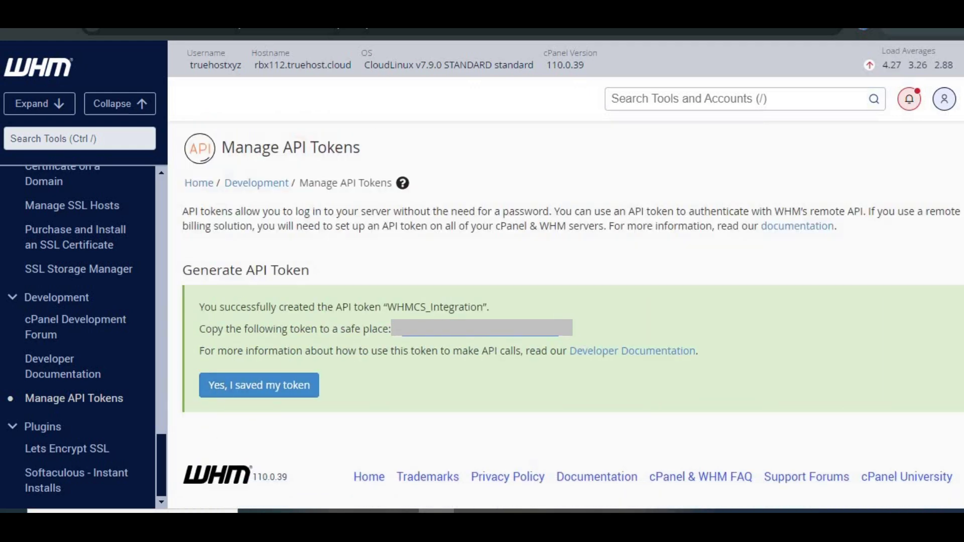
right_click(397, 336)
click(443, 145)
click(250, 326)
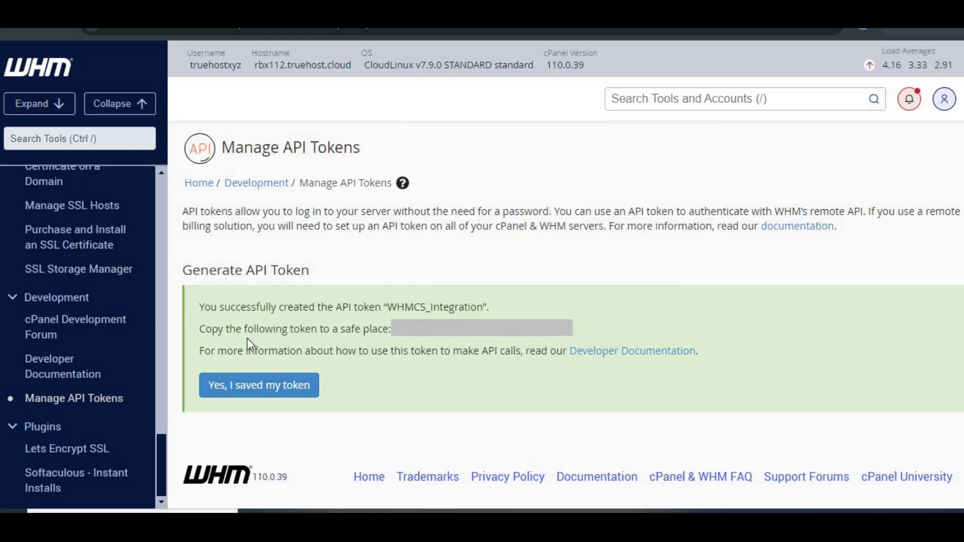
click(253, 385)
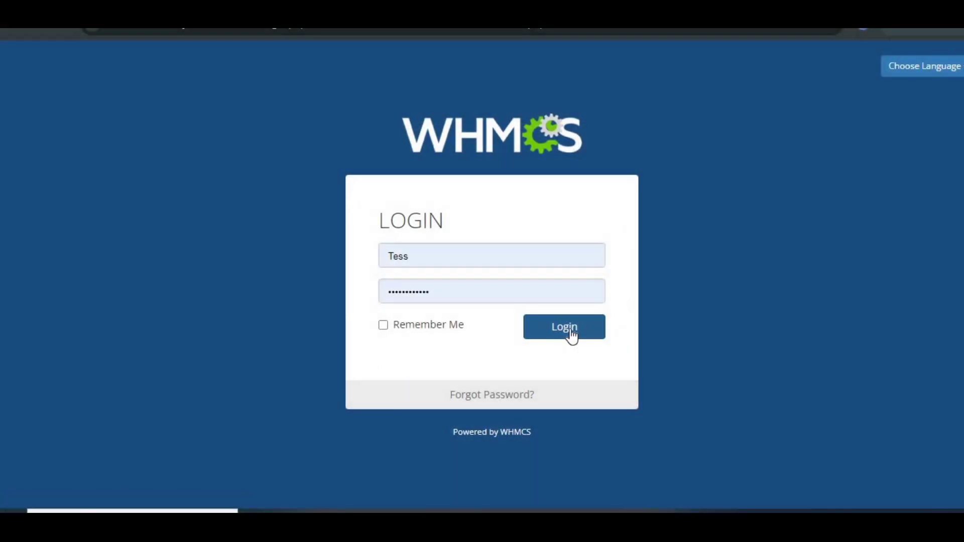
Step: Log in to WHMCS admin, dismiss the Getting Started Wizard, and open System Settings > Servers
click(571, 328)
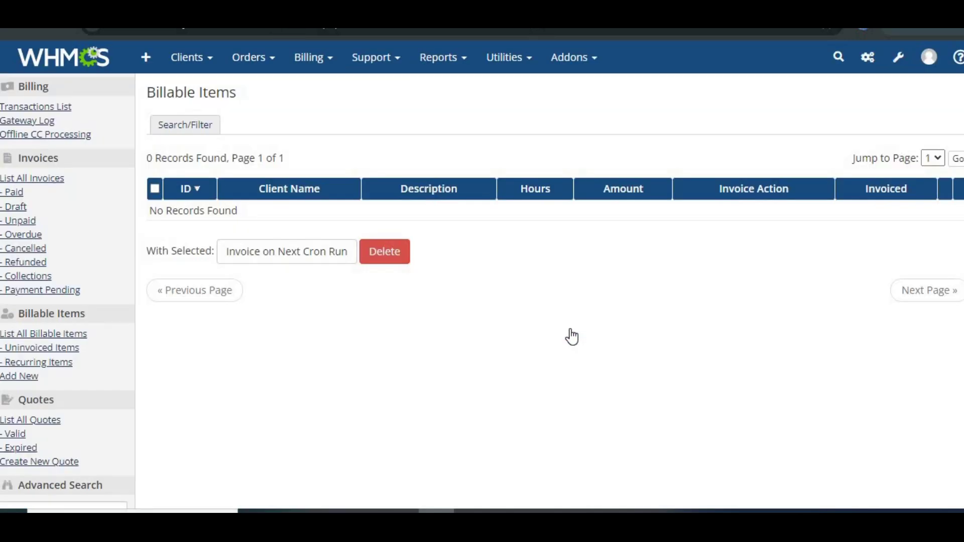
click(63, 60)
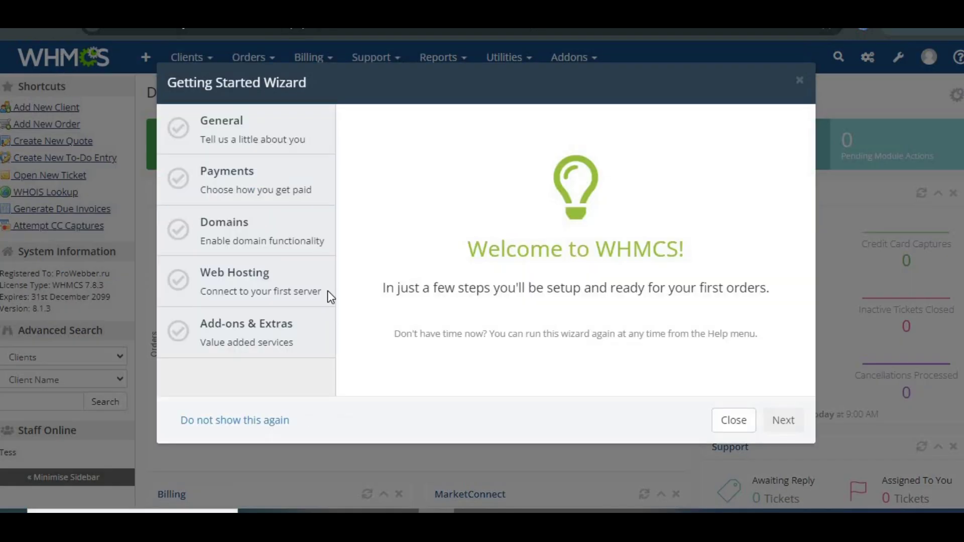
click(731, 427)
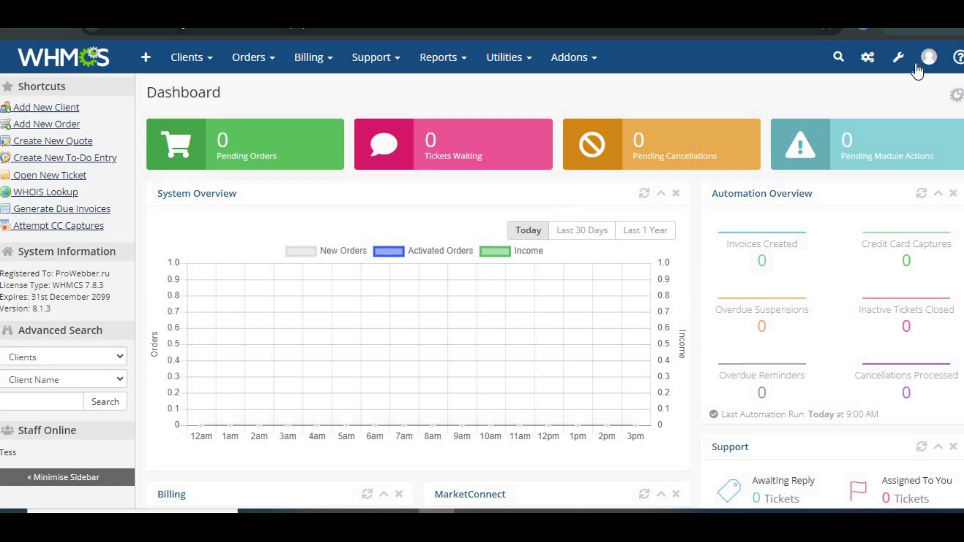
click(898, 58)
click(803, 113)
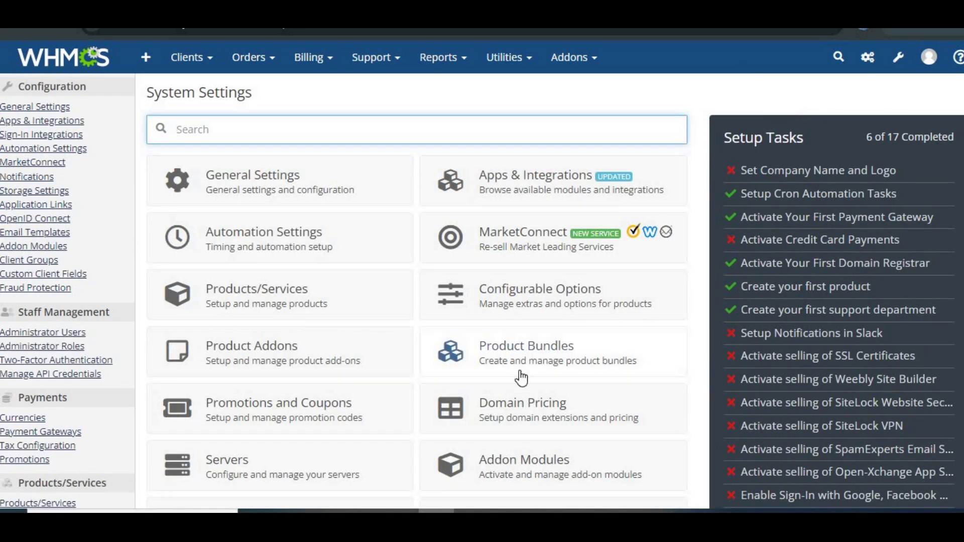
scroll(519, 377, down, 2)
click(229, 368)
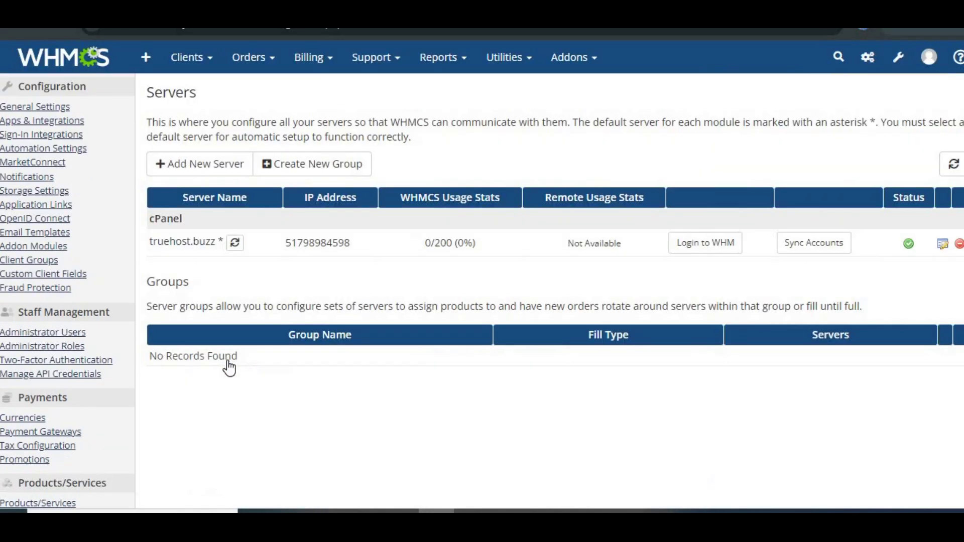
Step: Add a new server using the cPanel module with hostname rbx112.truehost.cloud
click(190, 163)
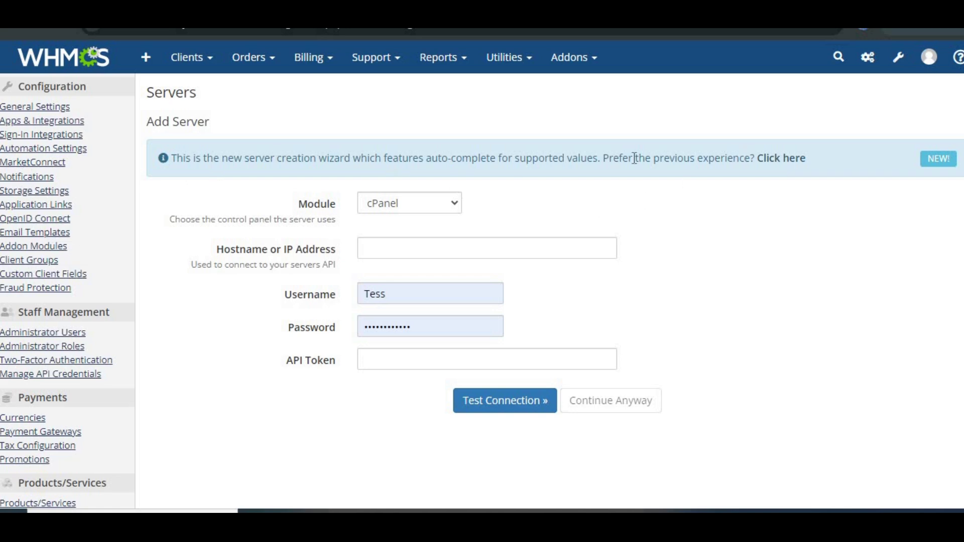
click(456, 211)
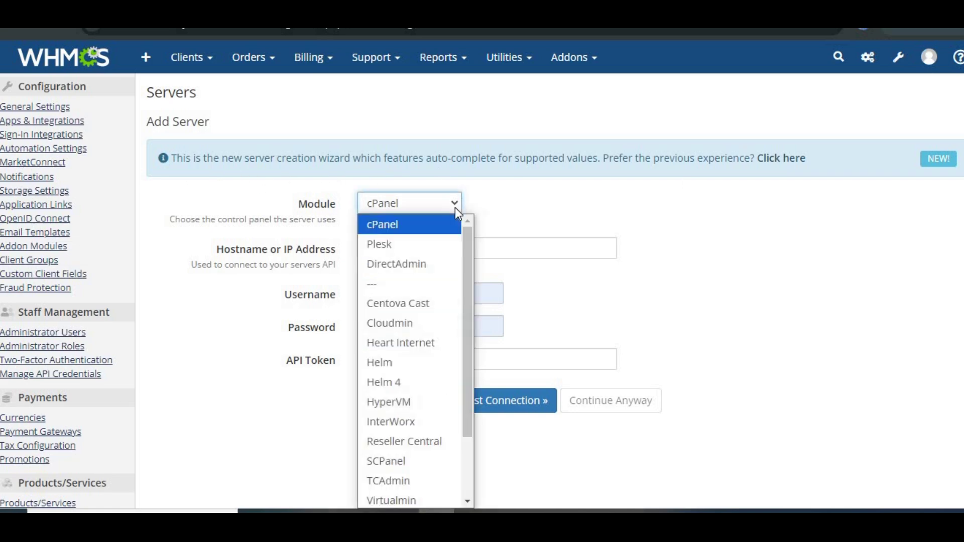
click(401, 227)
click(380, 250)
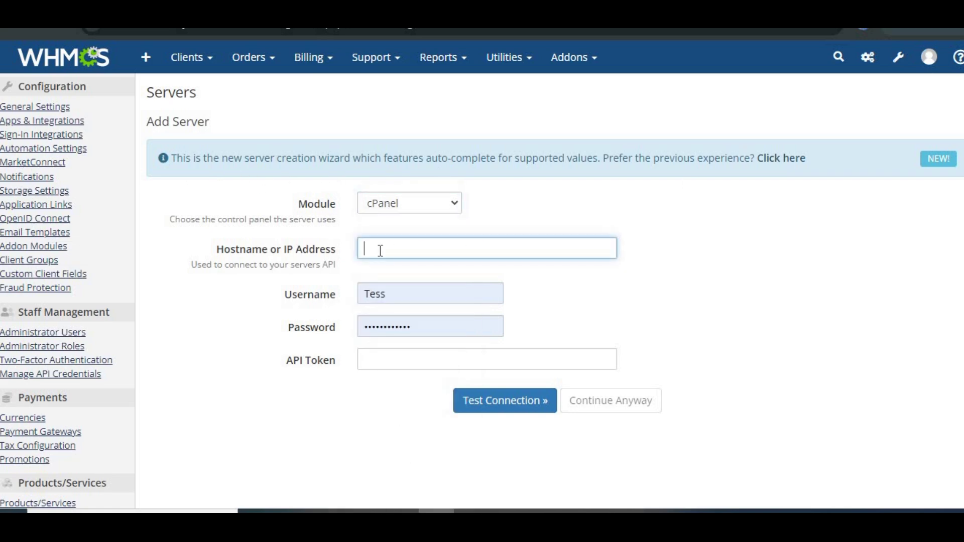
key(ctrl+v)
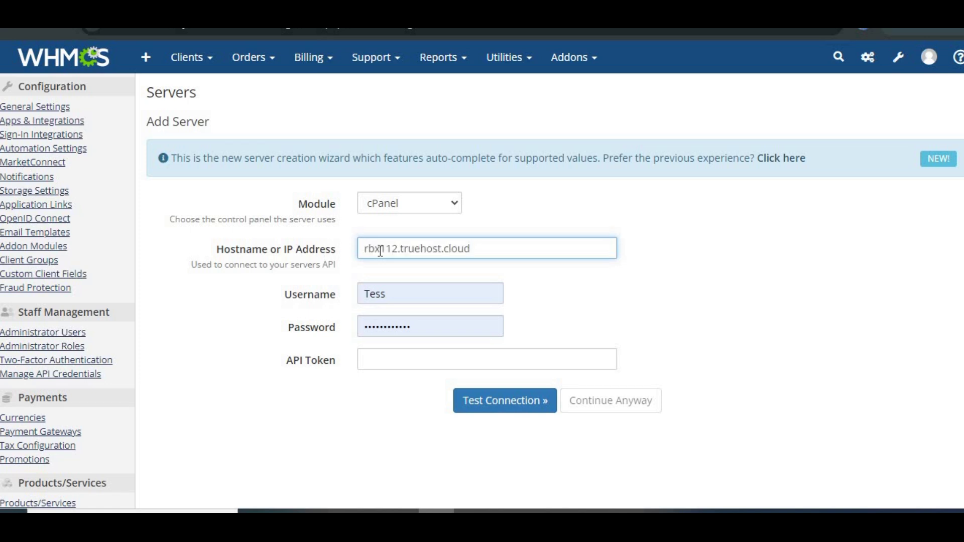
Step: Replace the autofilled username and password with the WHM login and paste the API token
click(380, 293)
double_click(380, 294)
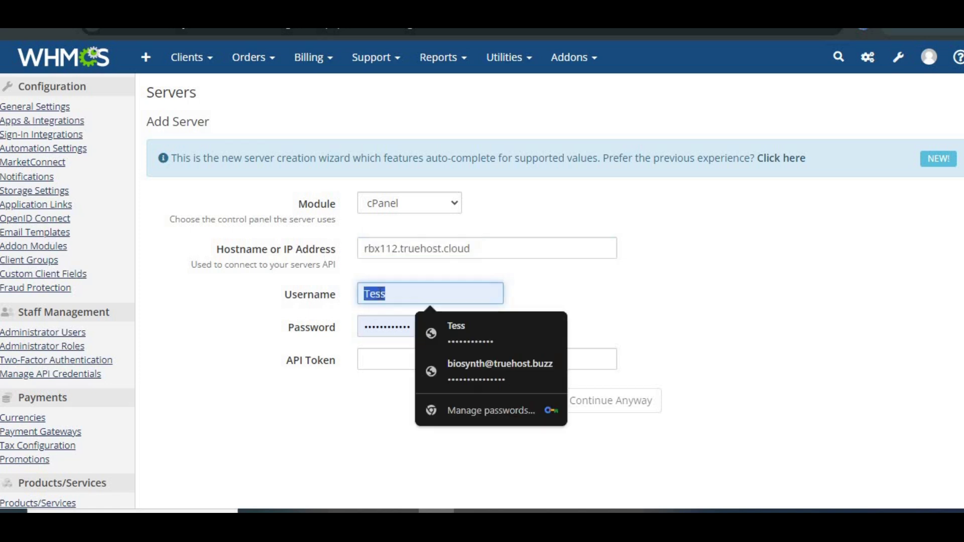
text(WHM)
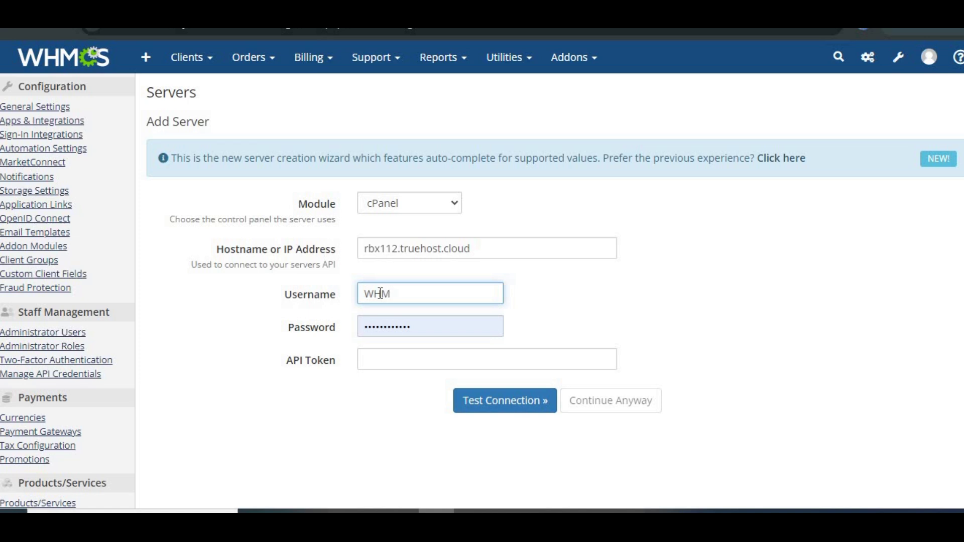
click(426, 326)
key(BackSpace)
key(BackSpace)
key(BackSpace)
key(BackSpace)
key(BackSpace)
key(BackSpace)
key(BackSpace)
key(BackSpace)
key(BackSpace)
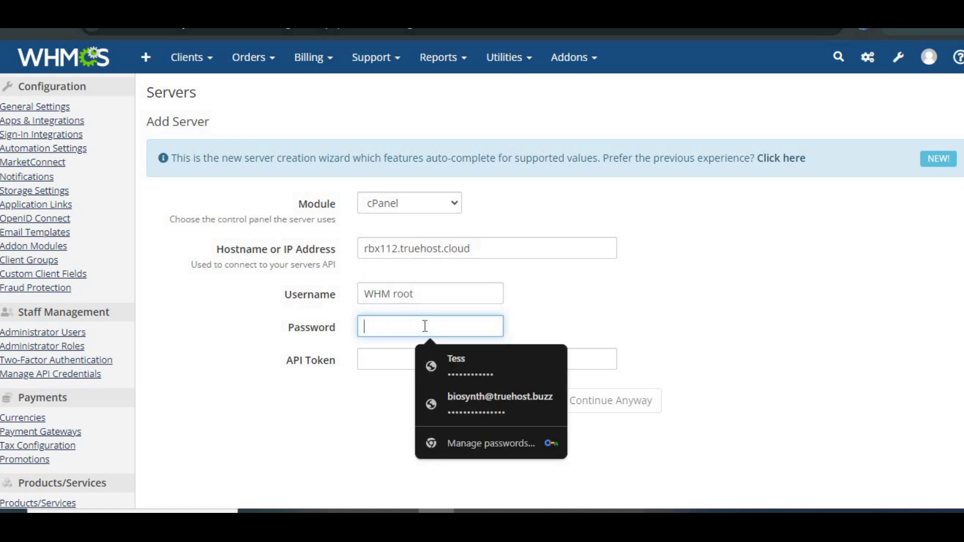
click(387, 358)
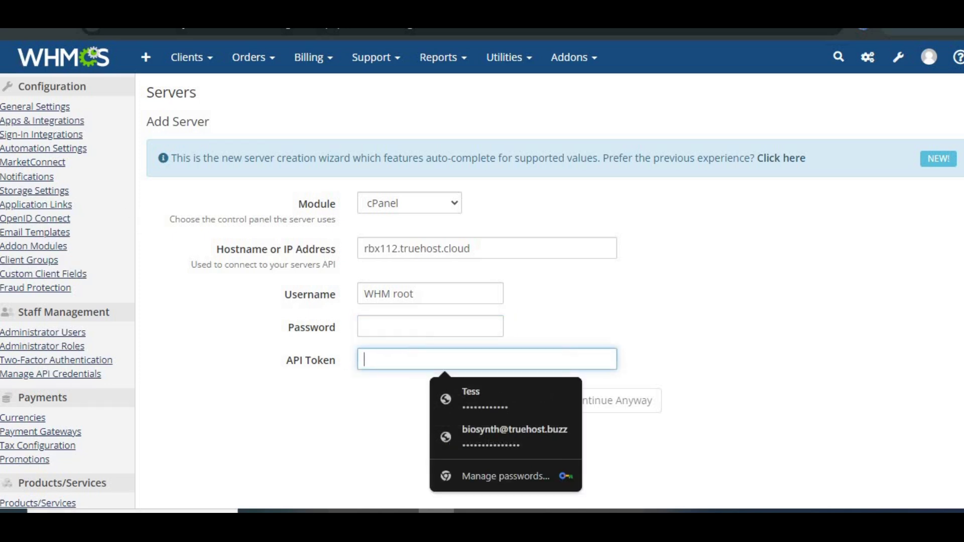
click(398, 363)
key(ctrl+v)
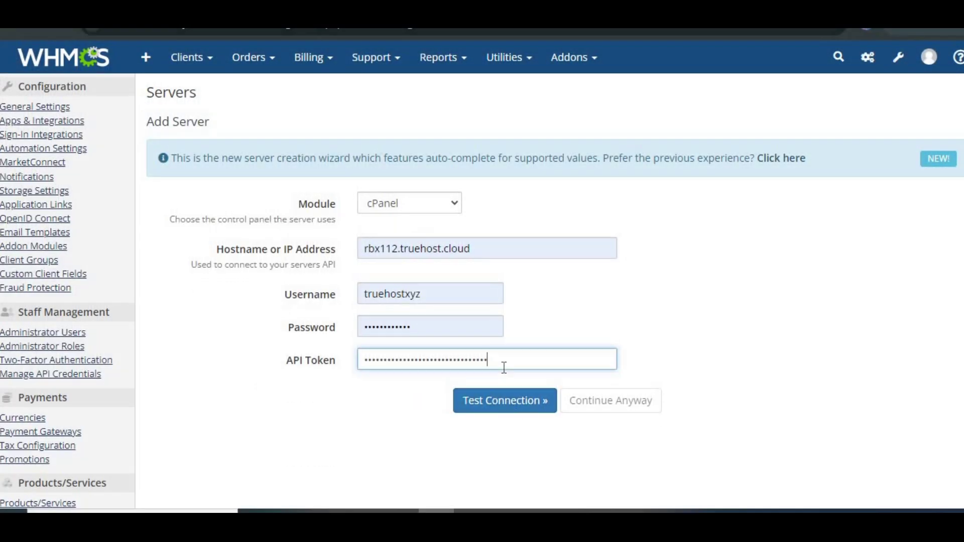
Step: Run Test Connection, decline Chrome's password prompt, and review the auto-filled form down to Save Changes
click(484, 401)
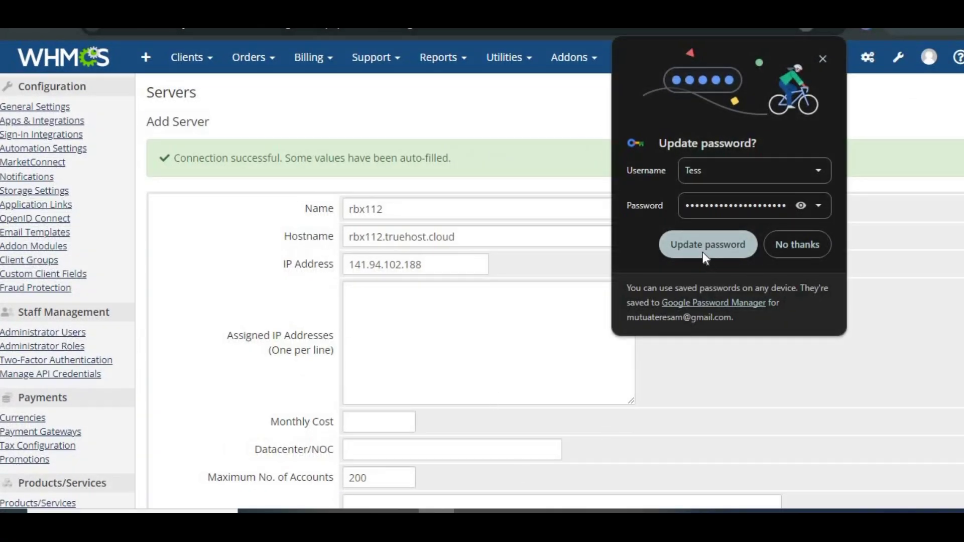
click(796, 252)
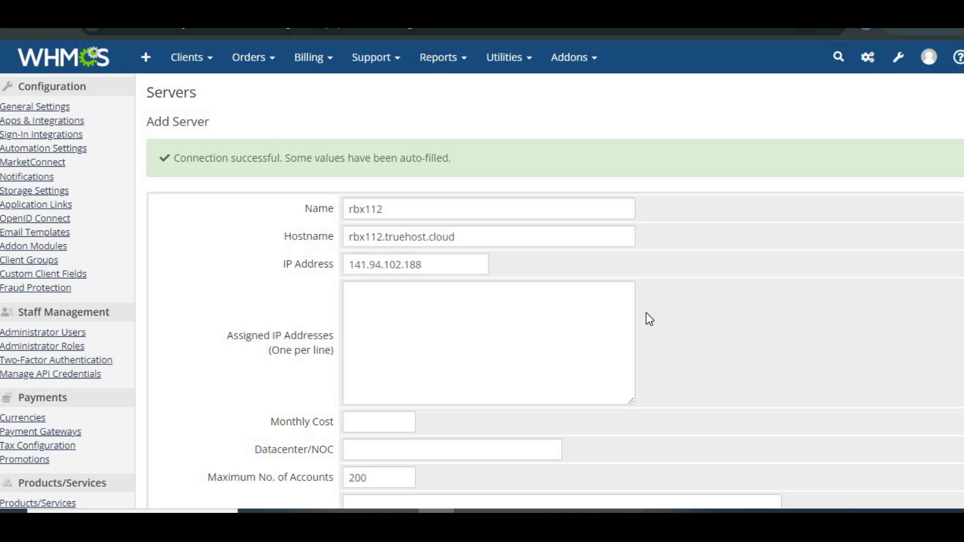
scroll(650, 320, down, 2)
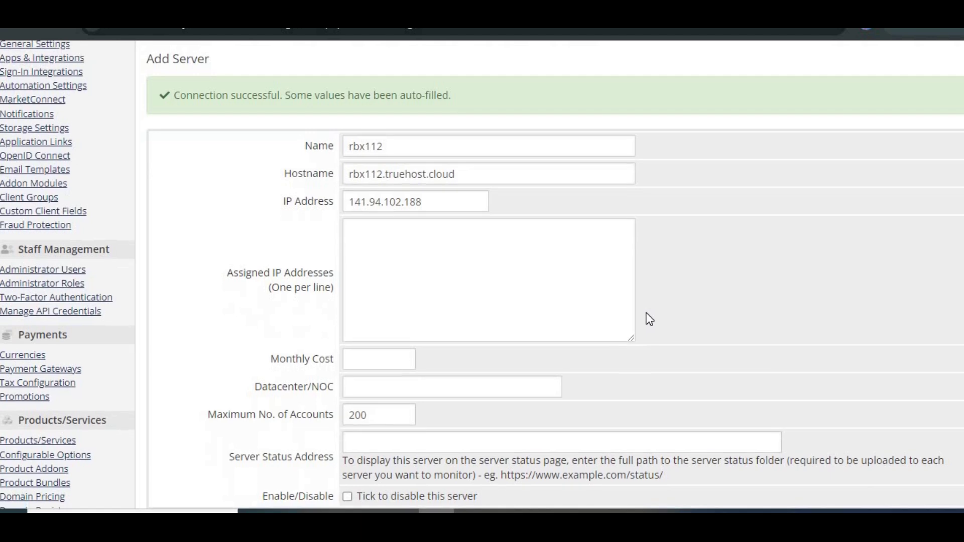
scroll(650, 319, down, 1)
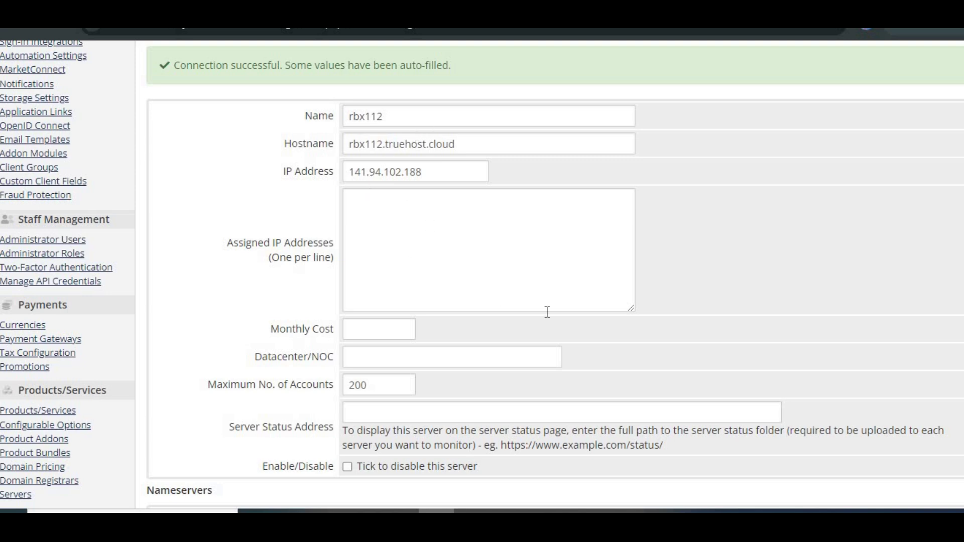
scroll(547, 312, down, 3)
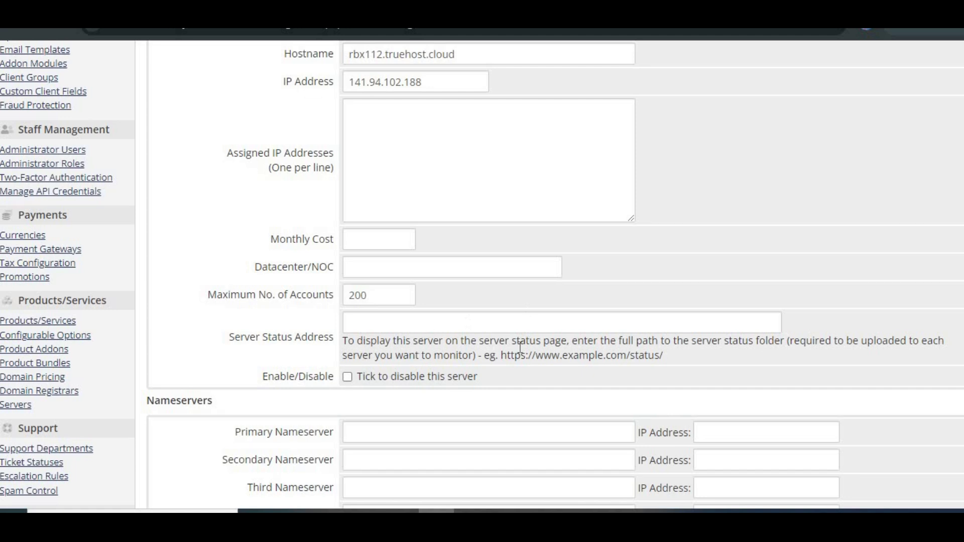
scroll(520, 347, down, 2)
scroll(521, 346, down, 2)
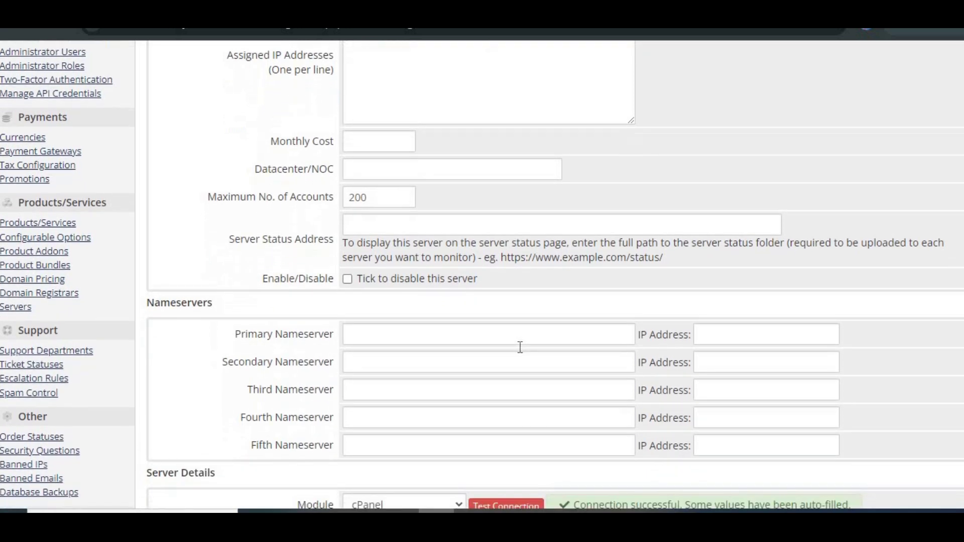
scroll(521, 347, down, 1)
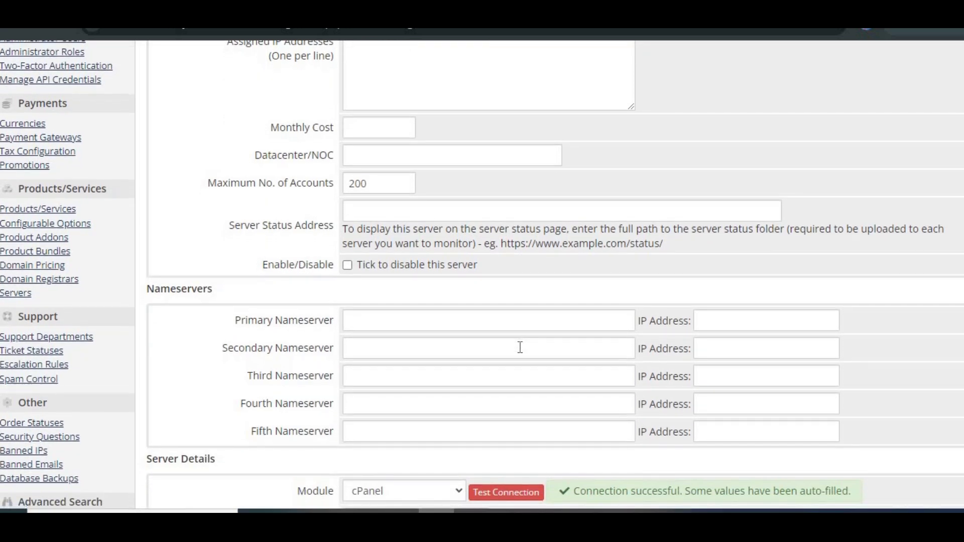
scroll(520, 347, down, 2)
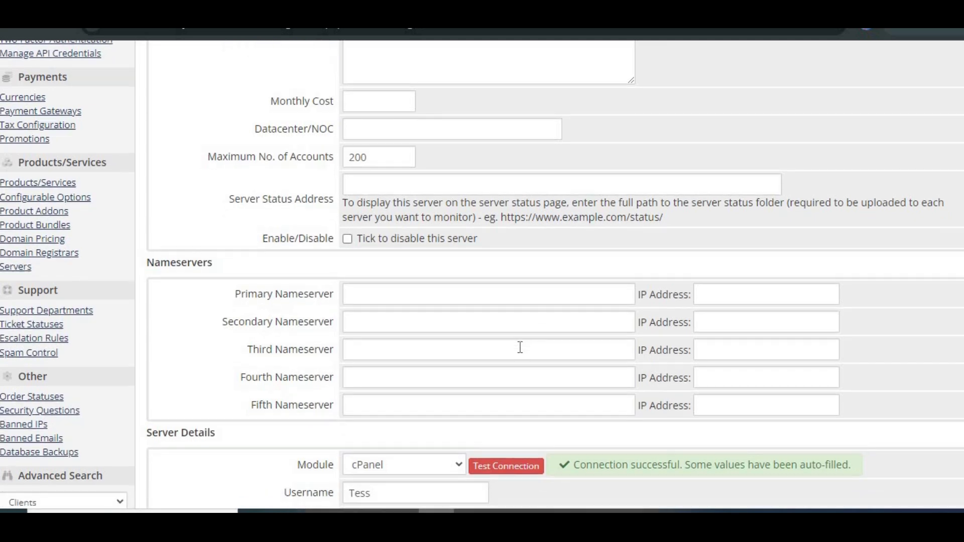
scroll(520, 347, down, 3)
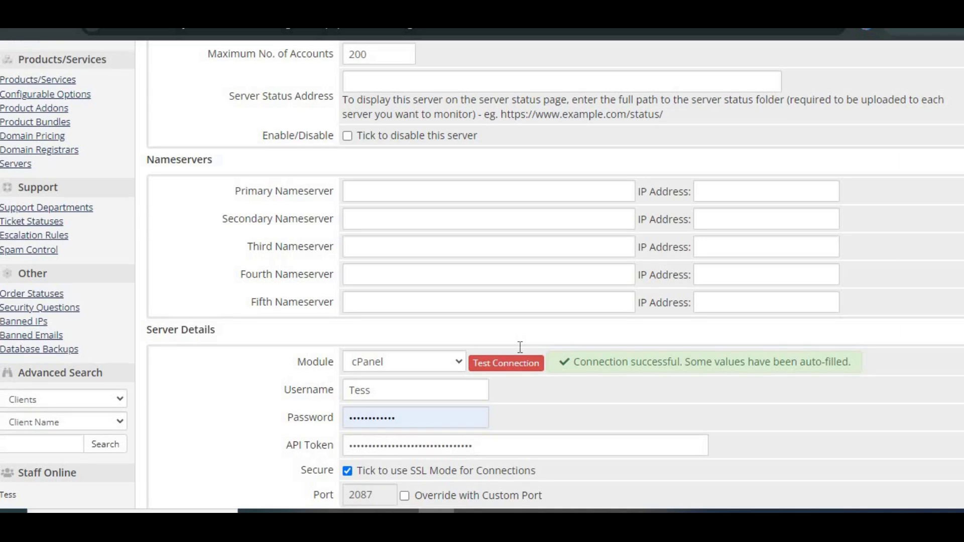
scroll(520, 347, down, 2)
scroll(520, 347, down, 1)
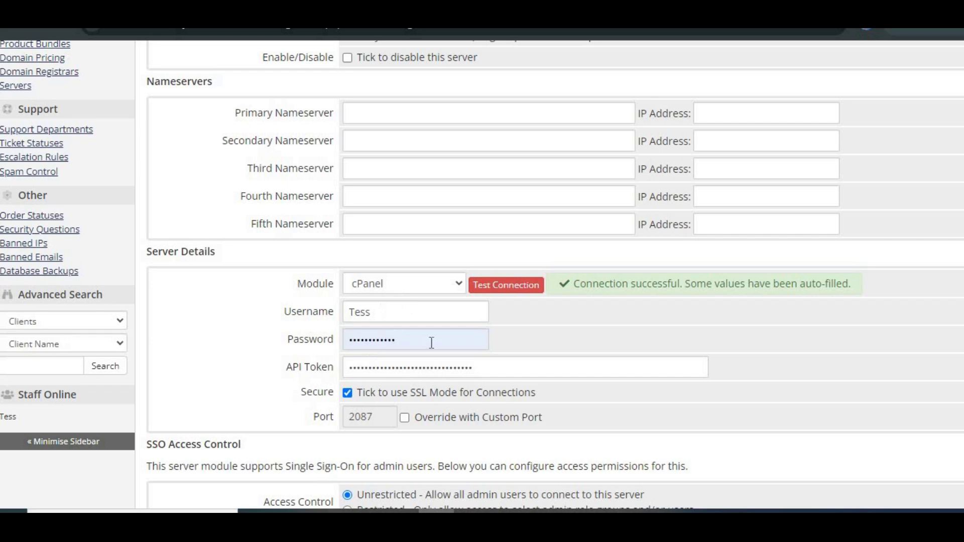
scroll(432, 343, down, 2)
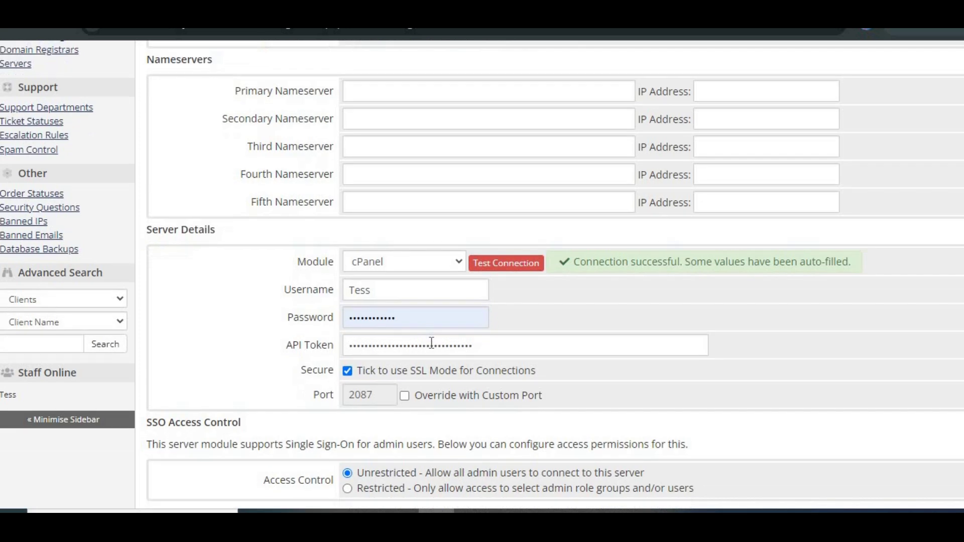
scroll(431, 343, down, 2)
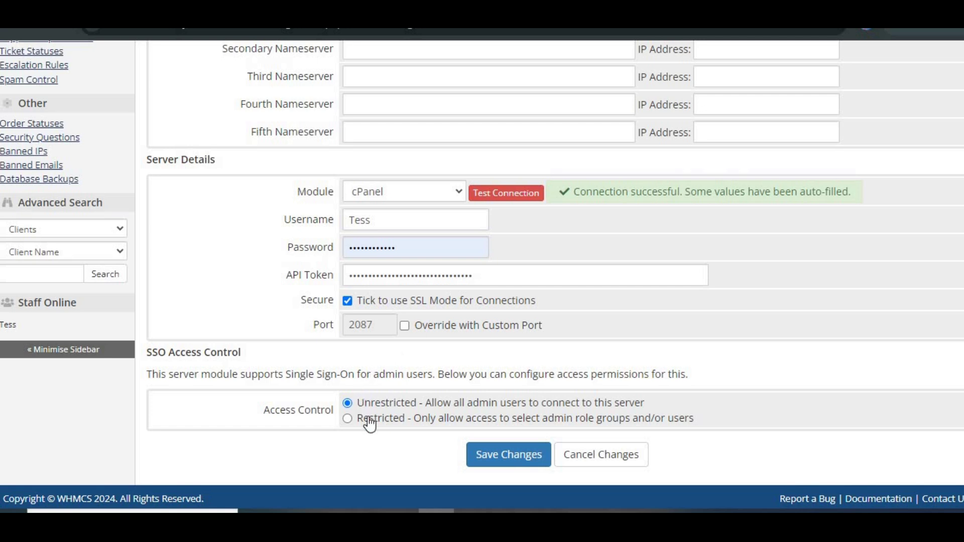
Step: Save server rbx112 and sync its accounts from the Servers list
click(501, 462)
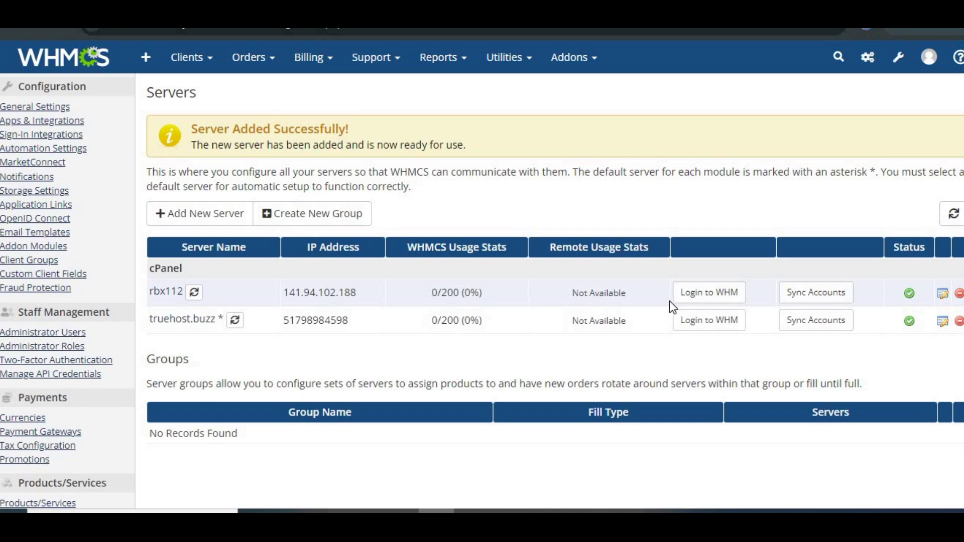
click(705, 303)
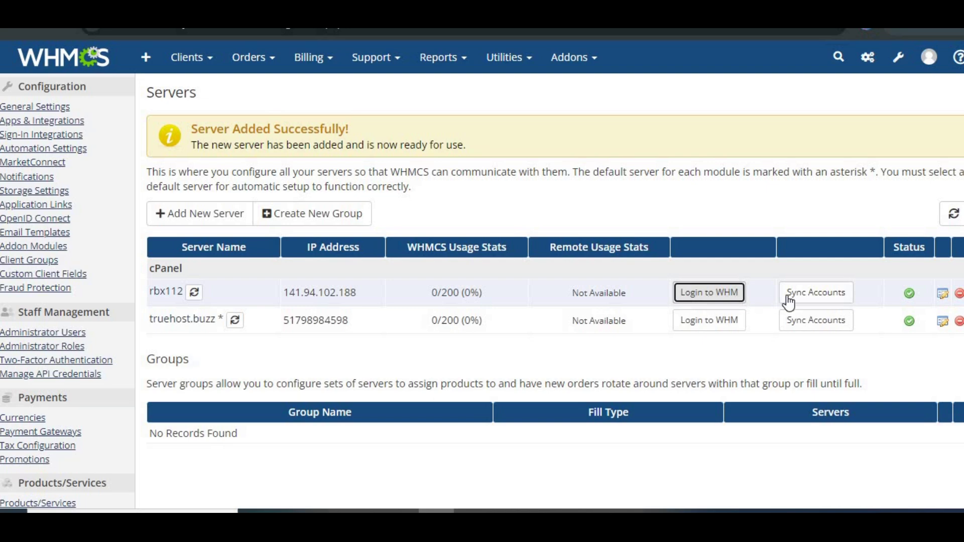
click(807, 303)
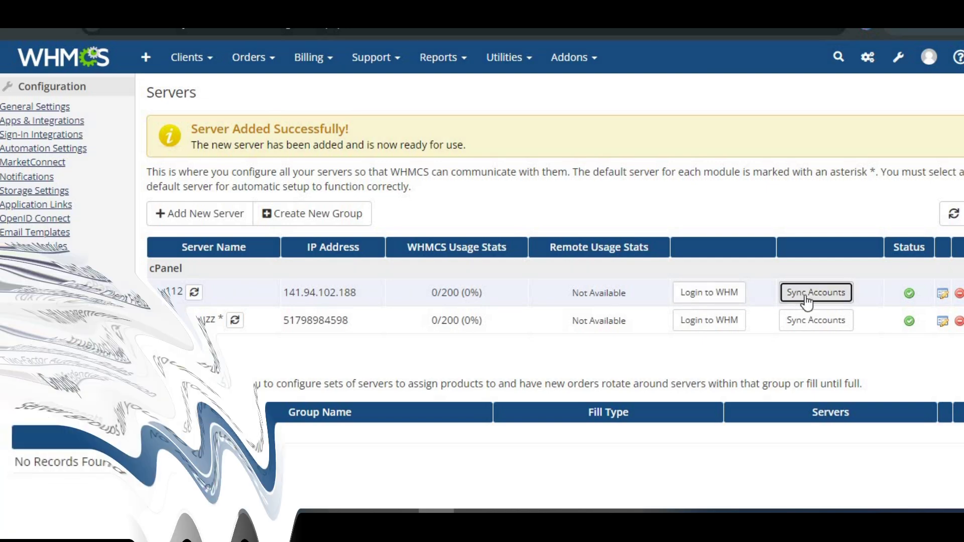